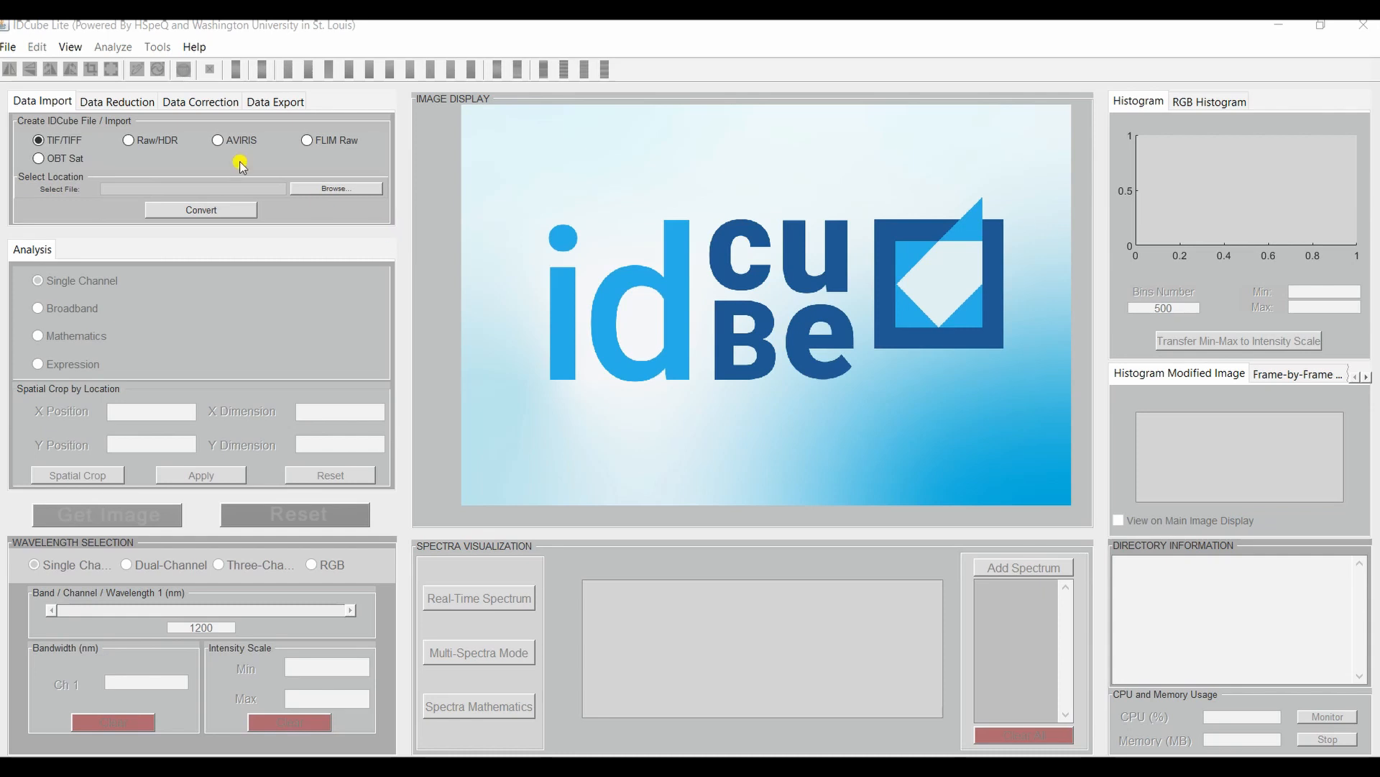
Open the hyperspectral data file Tucson_Wildfire_2003.mat from the Tucson_Wildfile folder in Downloads
{"action": "left_click", "coordinate": [11, 48]}
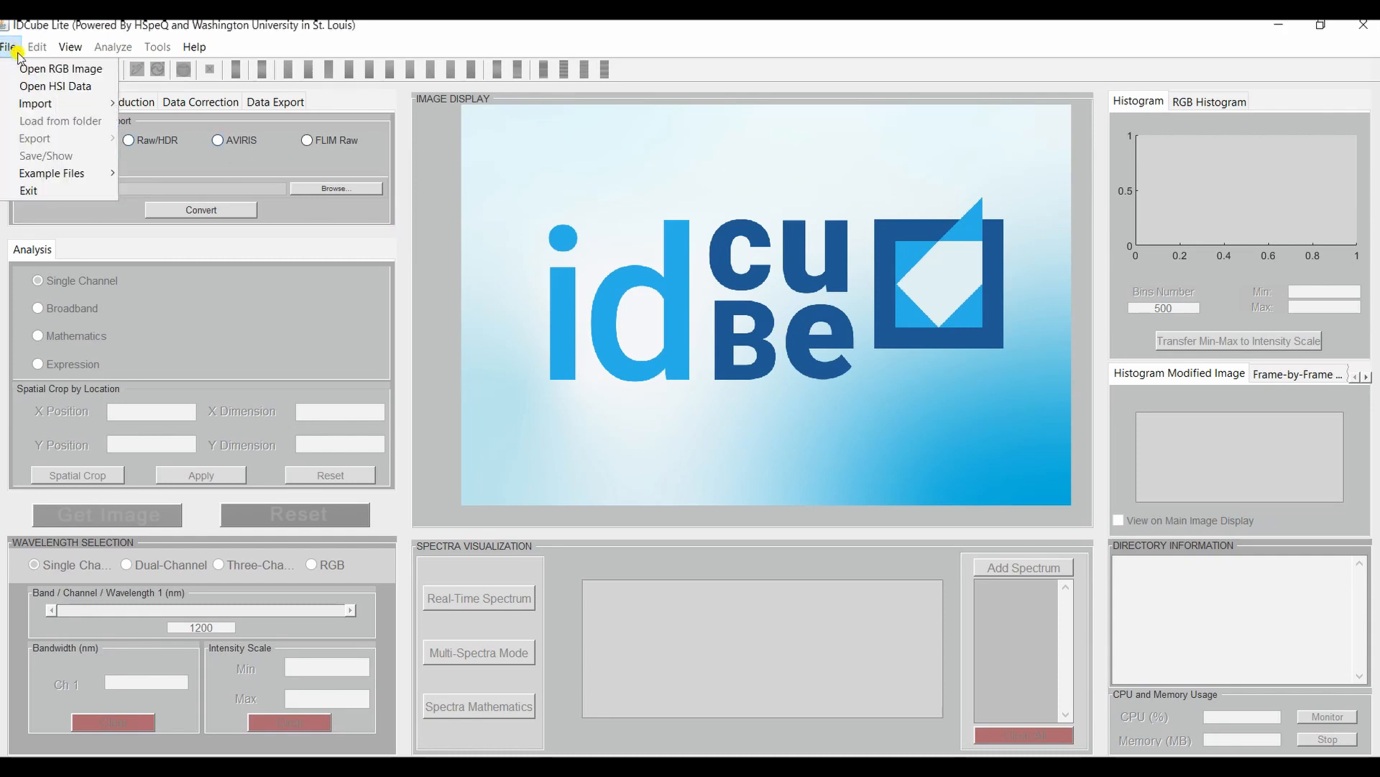
{"action": "left_click", "coordinate": [32, 90]}
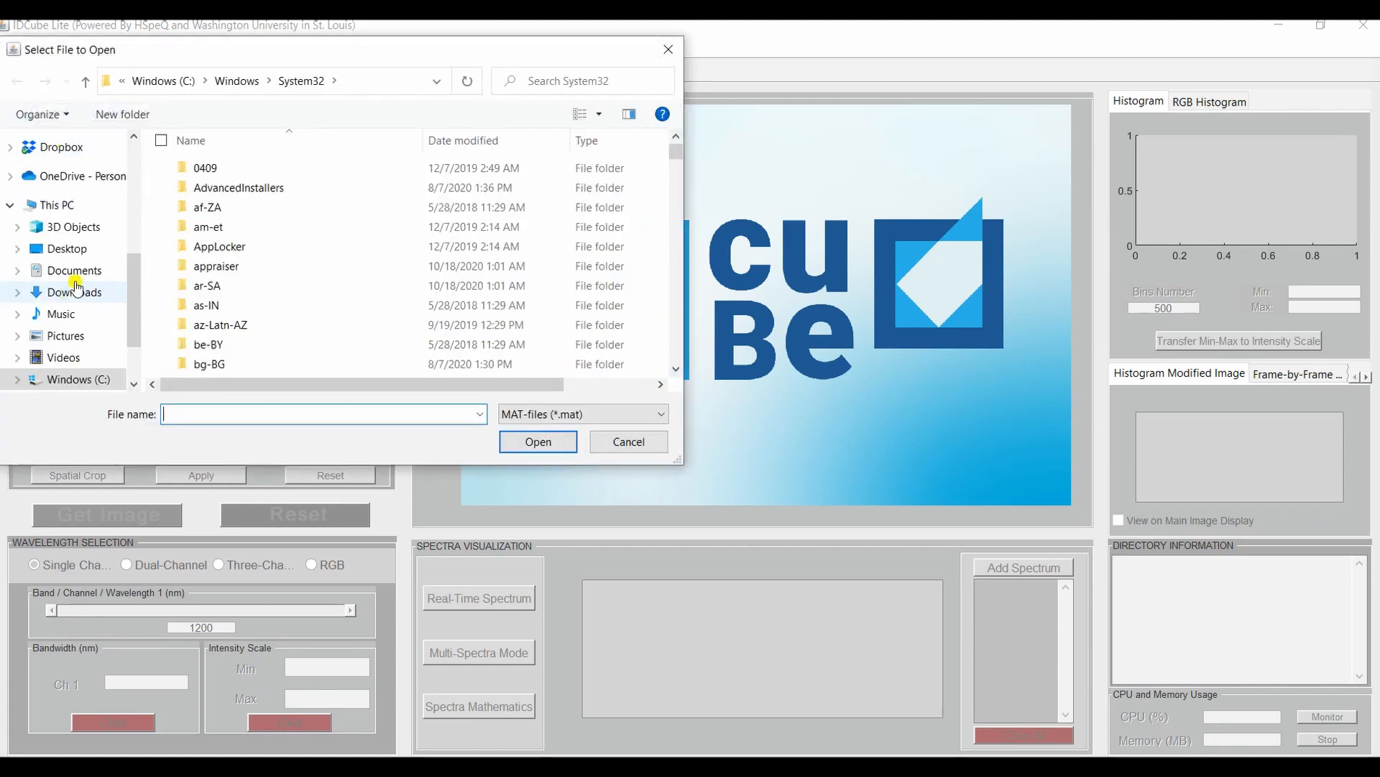
{"action": "left_click", "coordinate": [45, 290]}
{"action": "double_click", "coordinate": [219, 218]}
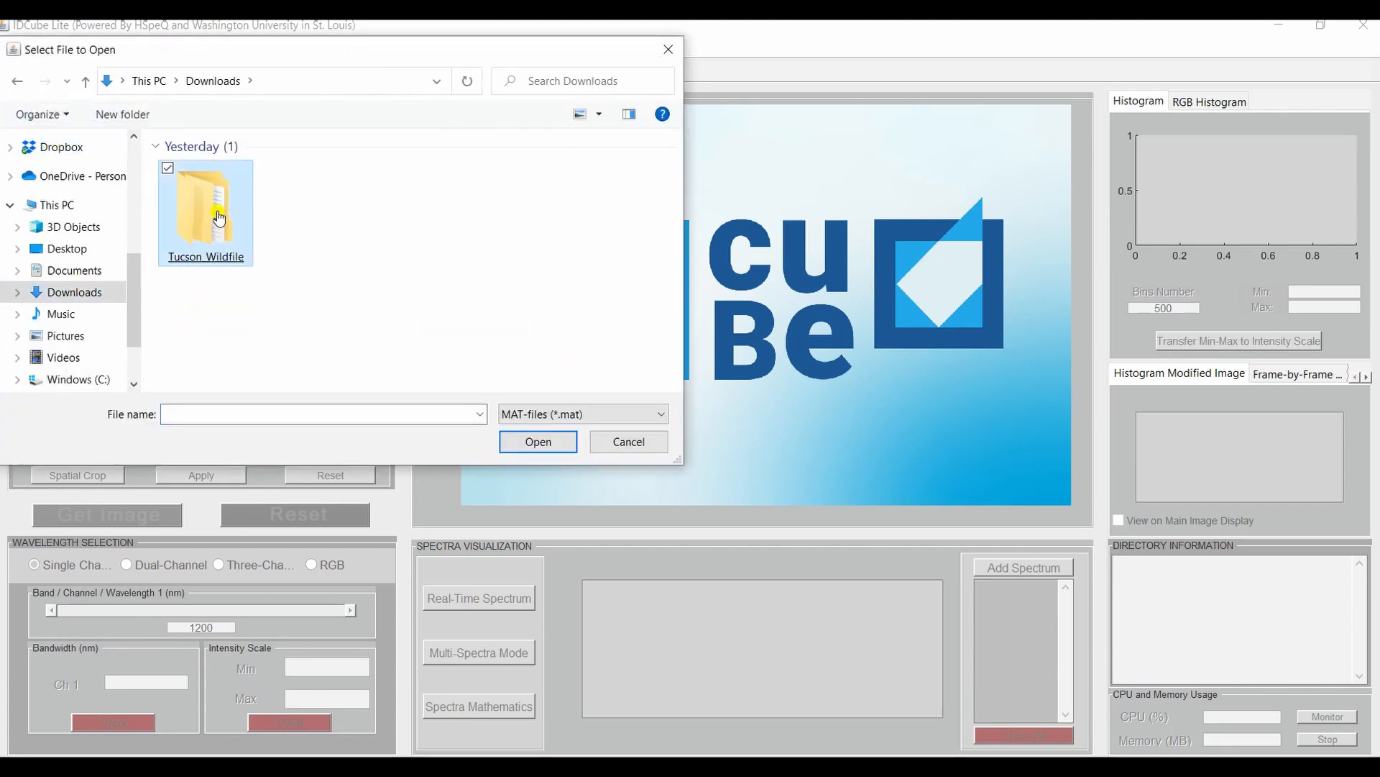
{"action": "double_click", "coordinate": [225, 172]}
{"action": "double_click", "coordinate": [227, 172]}
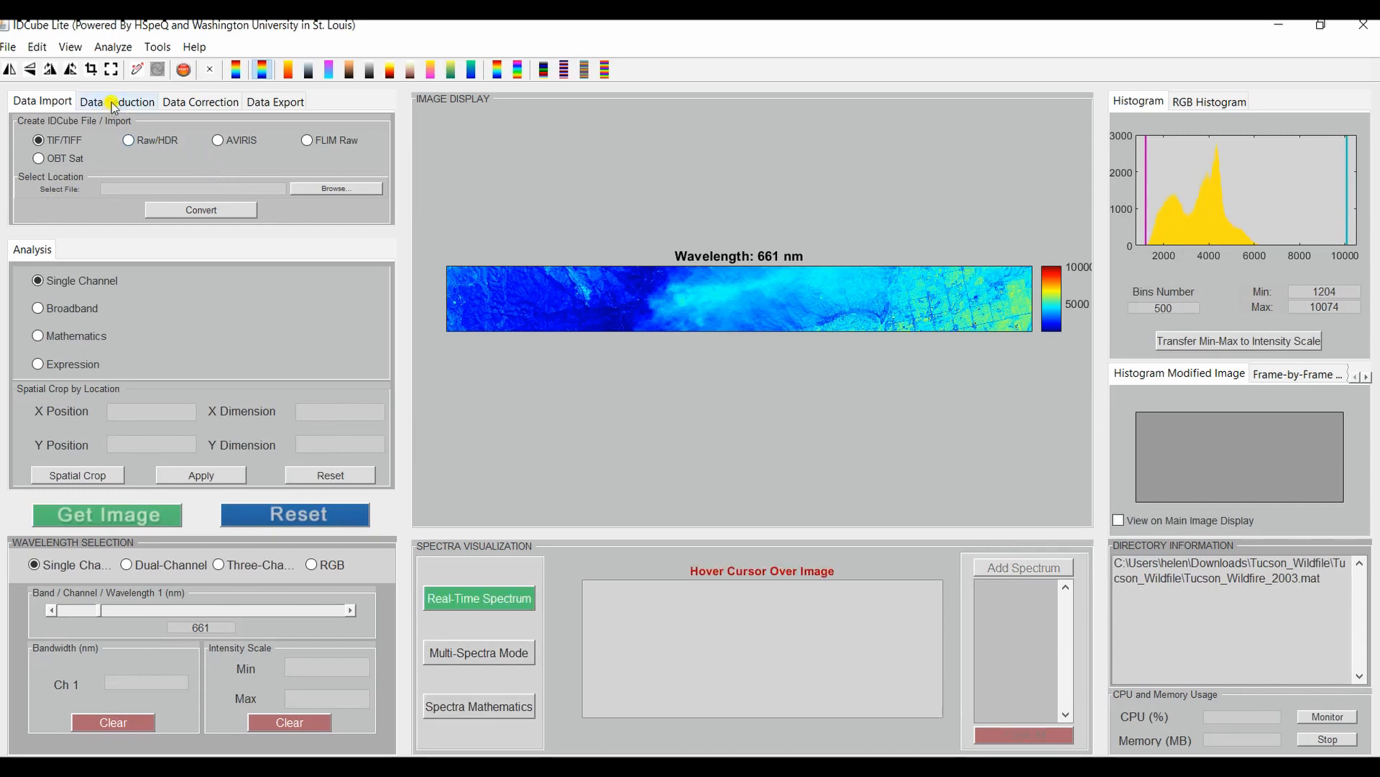
Crop the image spatially to a region about 922 by 156 pixels starting at about 401, 10, trimming both ends of the strip
{"action": "left_click", "coordinate": [171, 103]}
{"action": "left_click", "coordinate": [119, 102]}
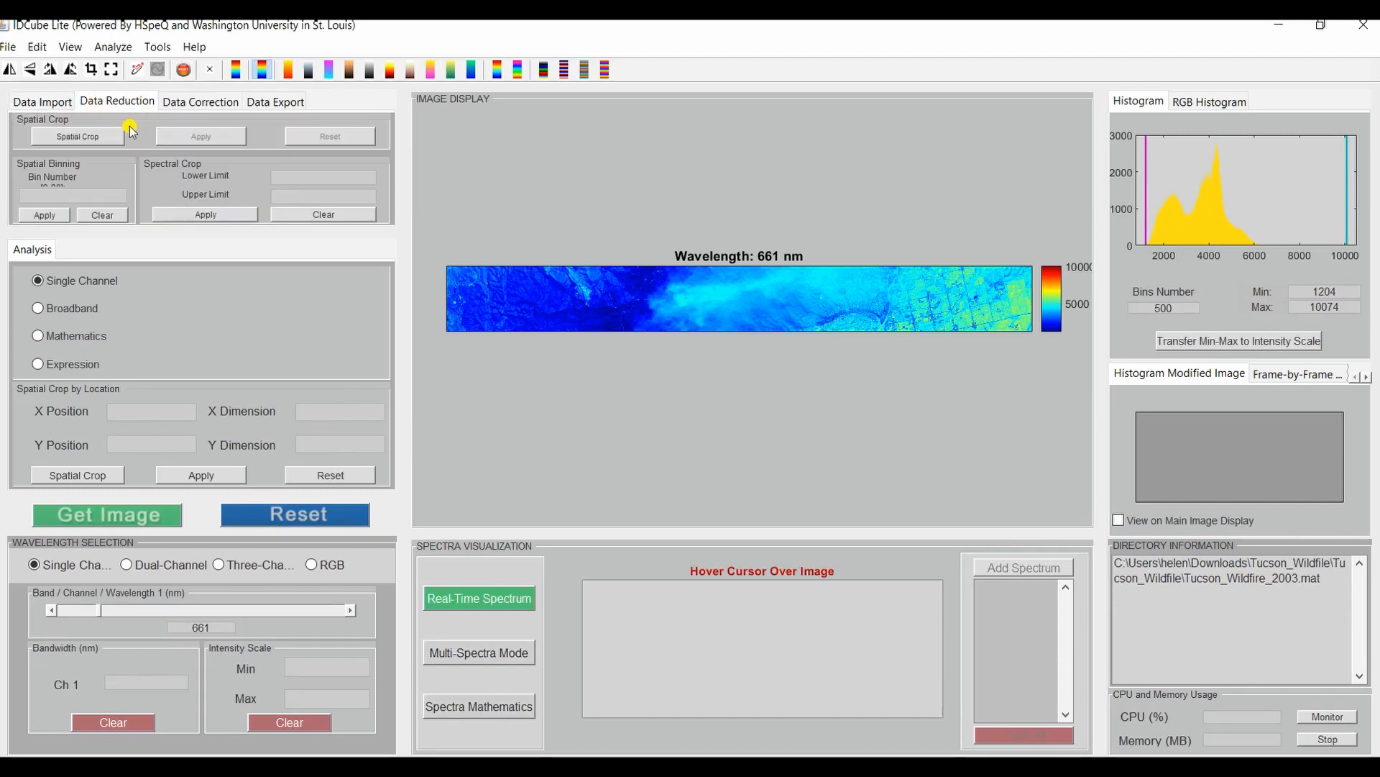
{"action": "left_click", "coordinate": [79, 136]}
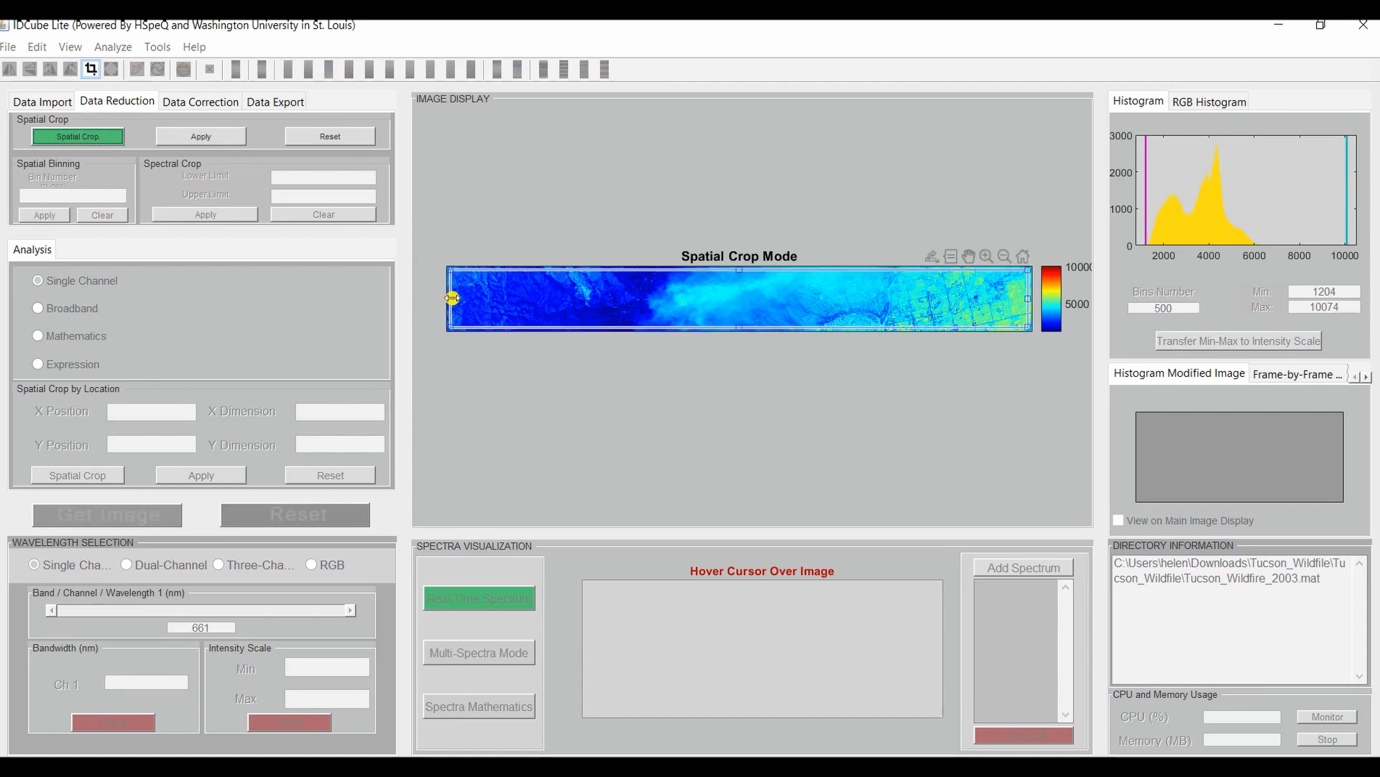
{"action": "left_click_drag", "start_coordinate": [452, 298], "coordinate": [595, 303]}
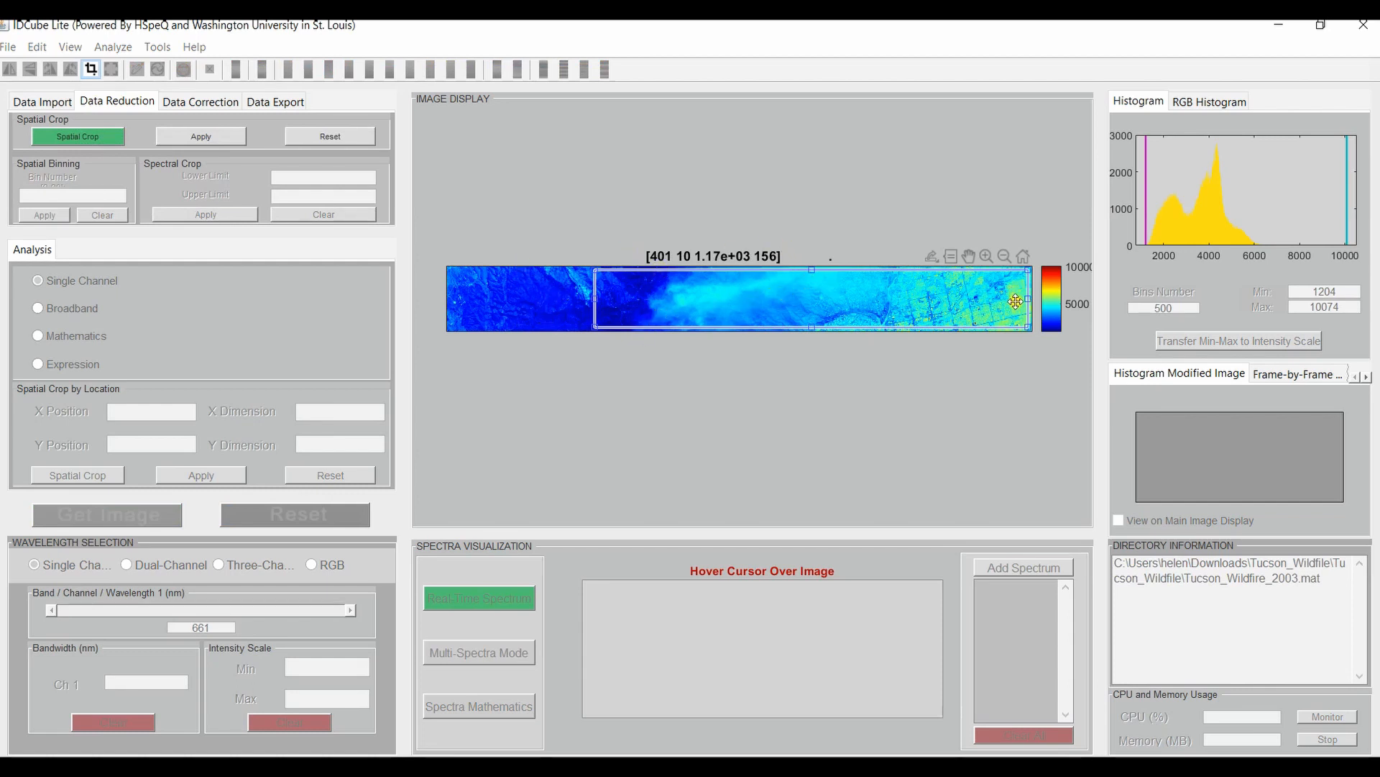
{"action": "left_click_drag", "start_coordinate": [1029, 299], "coordinate": [935, 299]}
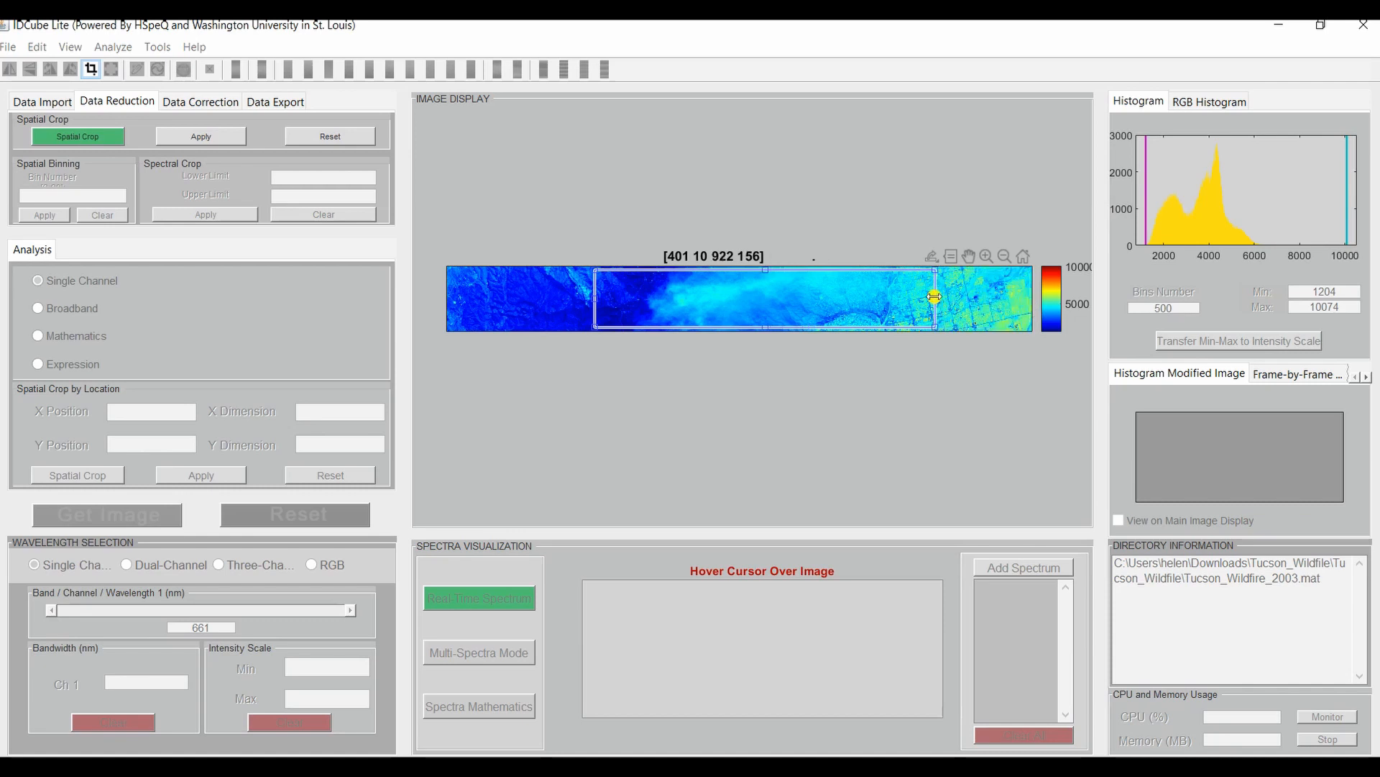
{"action": "left_click", "coordinate": [223, 140]}
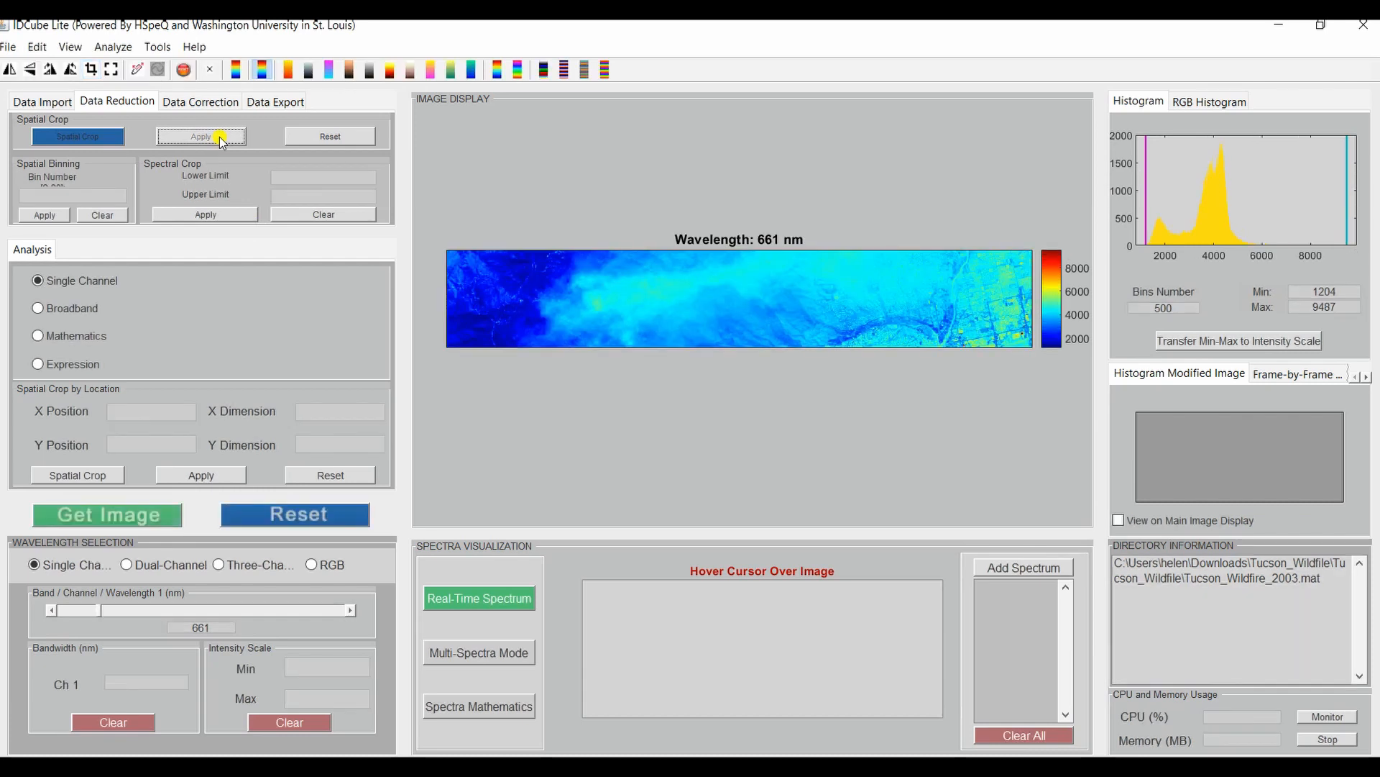
Display an RGB composite with wavelengths of 750, 570 and 495 nm, and rotate the image 90° clockwise
{"action": "left_click", "coordinate": [310, 566]}
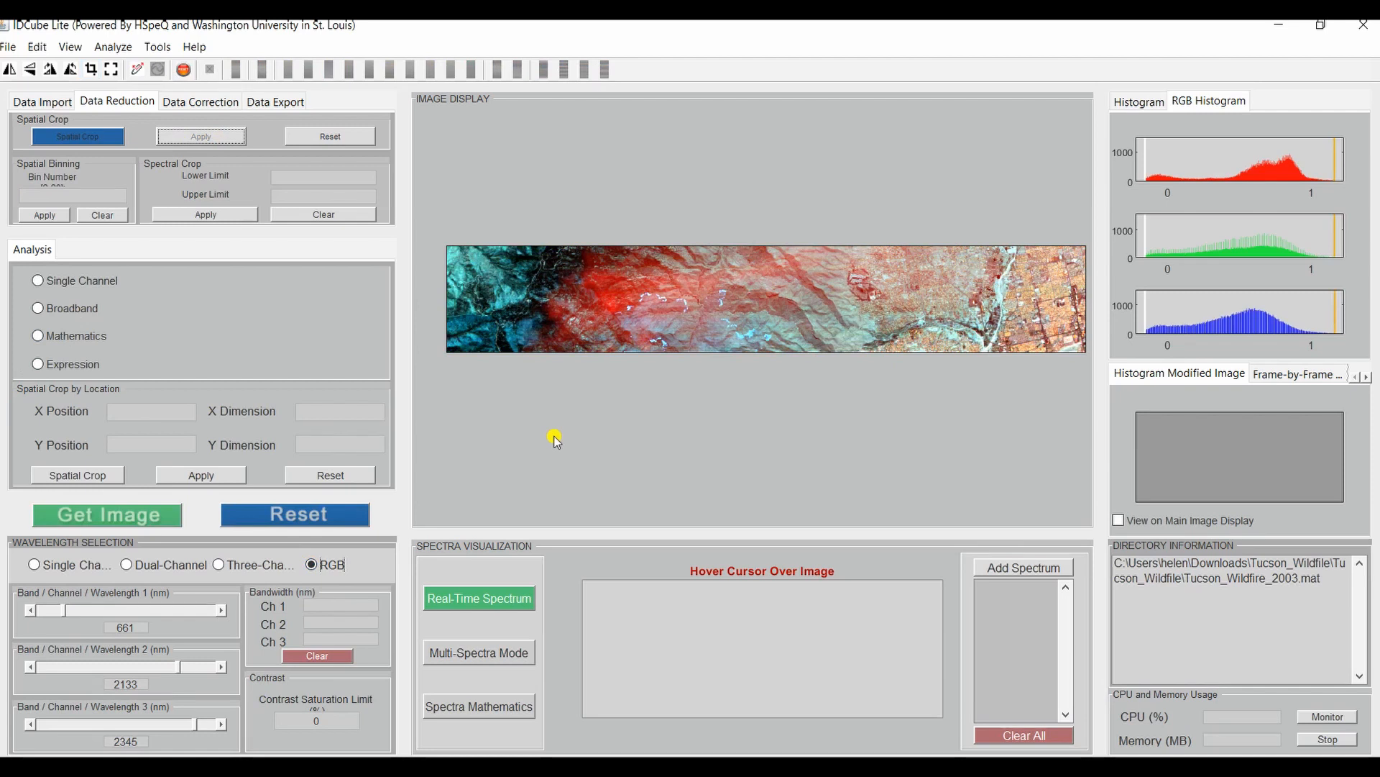
{"action": "double_click", "coordinate": [142, 627]}
{"action": "type", "text": "750"}
{"action": "double_click", "coordinate": [123, 685]}
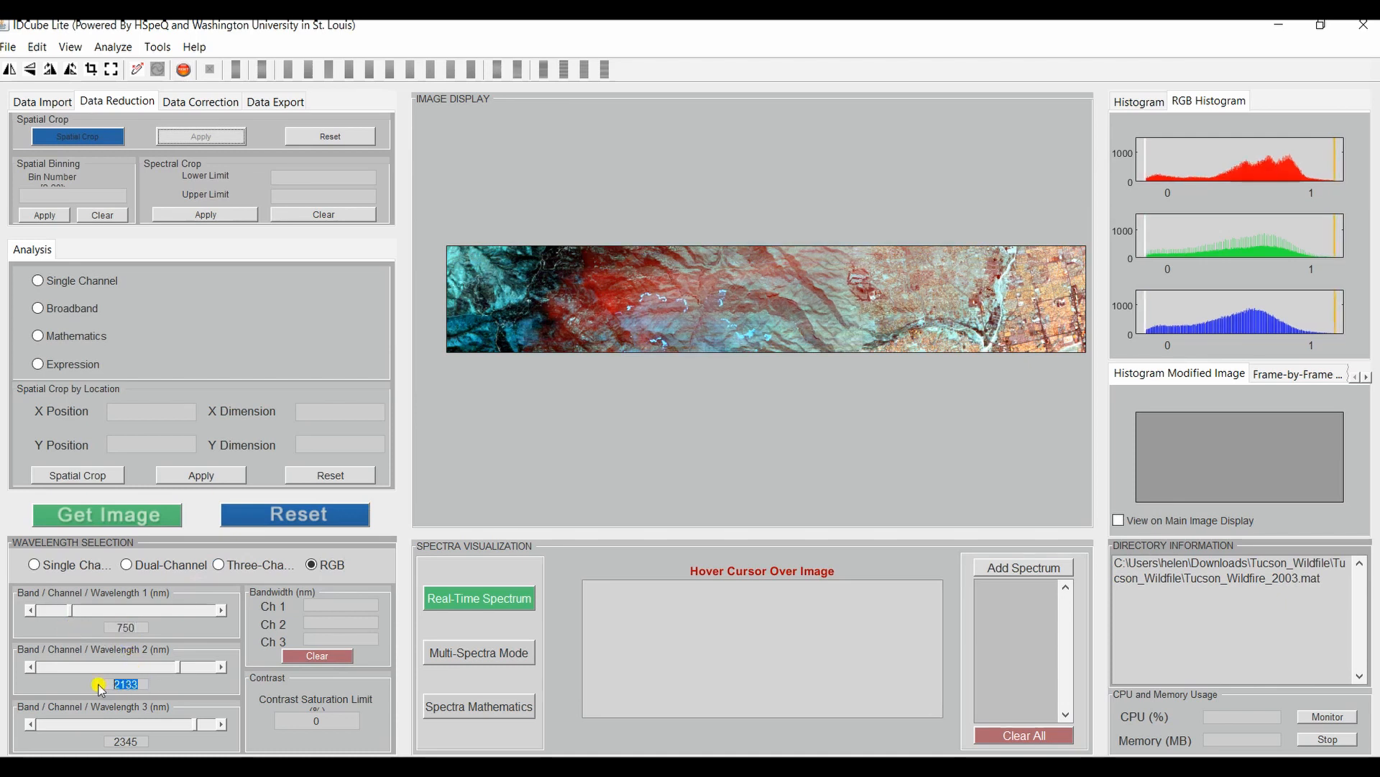
{"action": "type", "text": "570"}
{"action": "left_click", "coordinate": [137, 742]}
{"action": "double_click", "coordinate": [137, 742]}
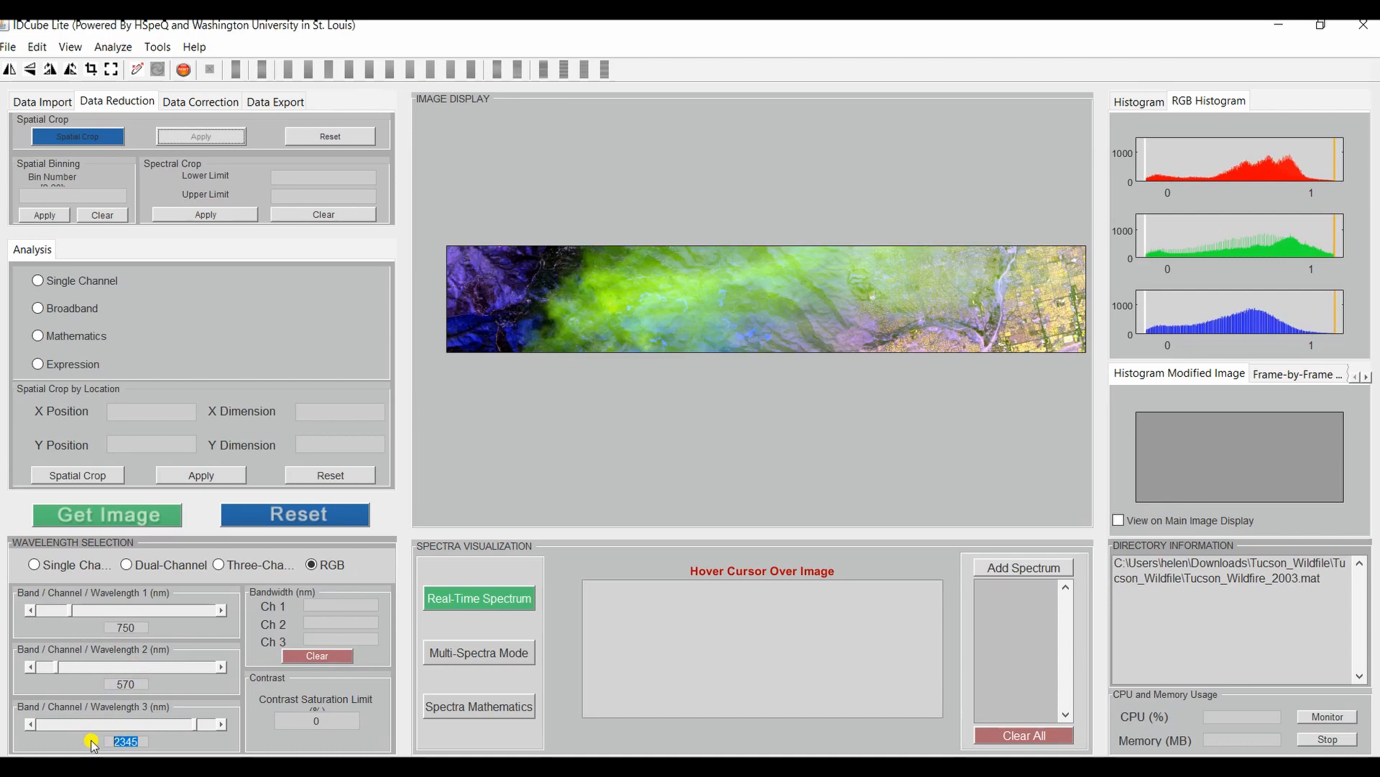
{"action": "type", "text": "495"}
{"action": "left_click", "coordinate": [172, 741]}
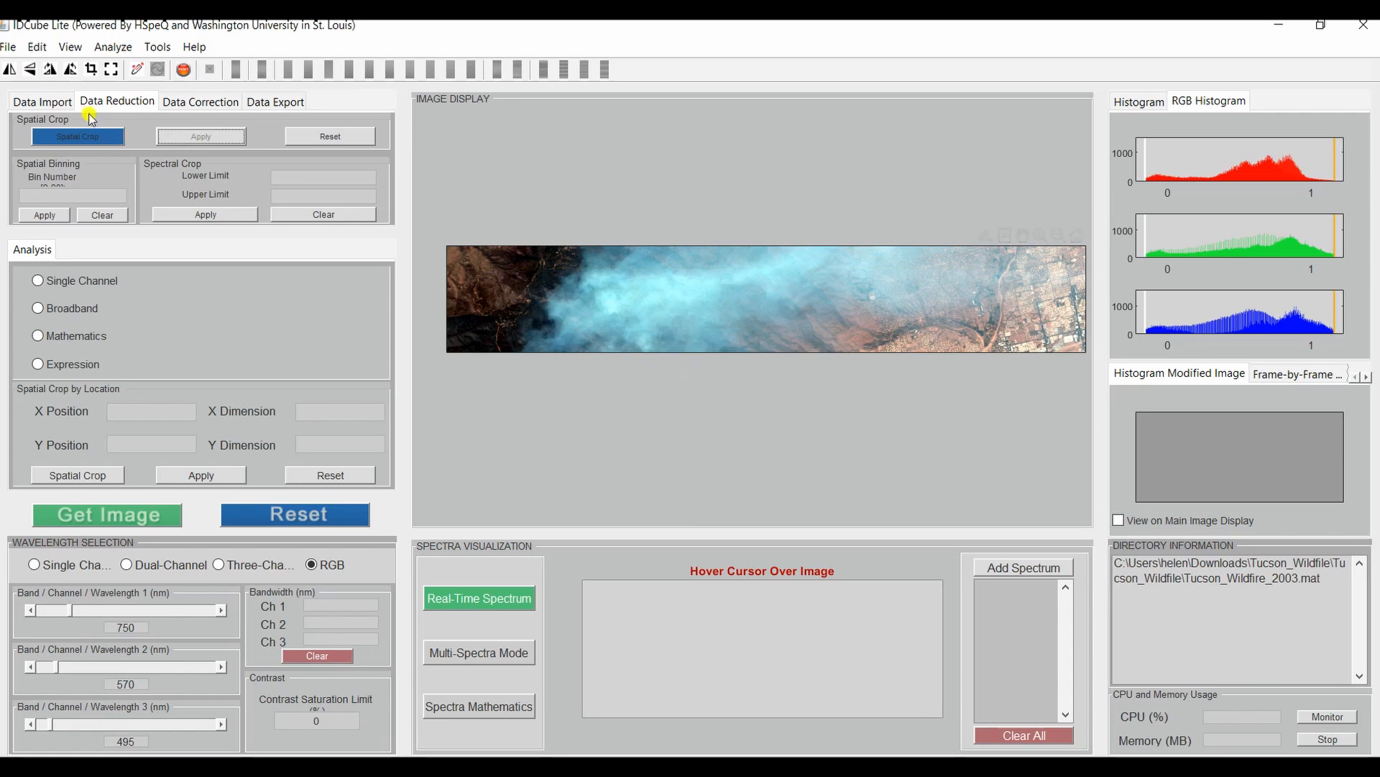
{"action": "left_click", "coordinate": [51, 71]}
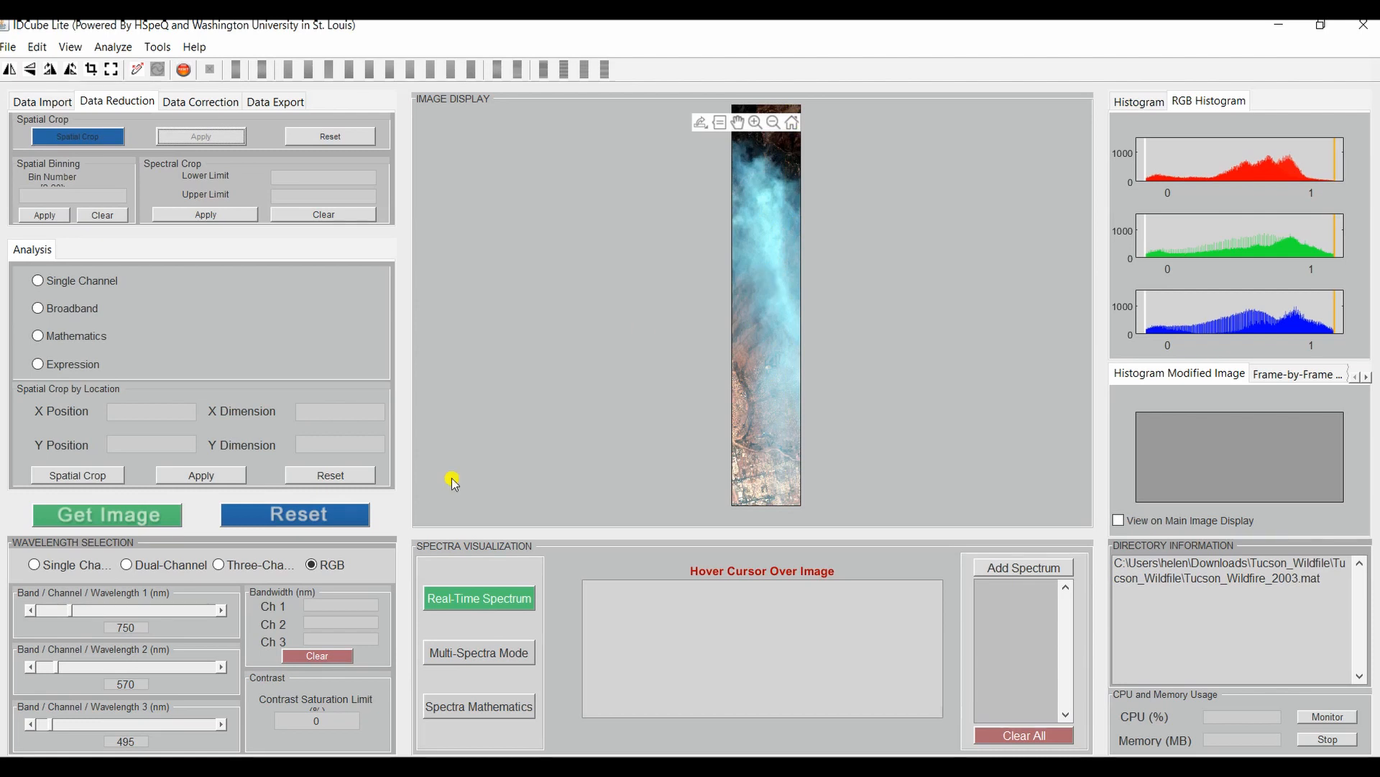
Set the RGB composite's wavelengths to 1200, 900 and 700 nm for channels 1, 2 and 3
{"action": "left_click_drag", "start_coordinate": [135, 625], "coordinate": [122, 622]}
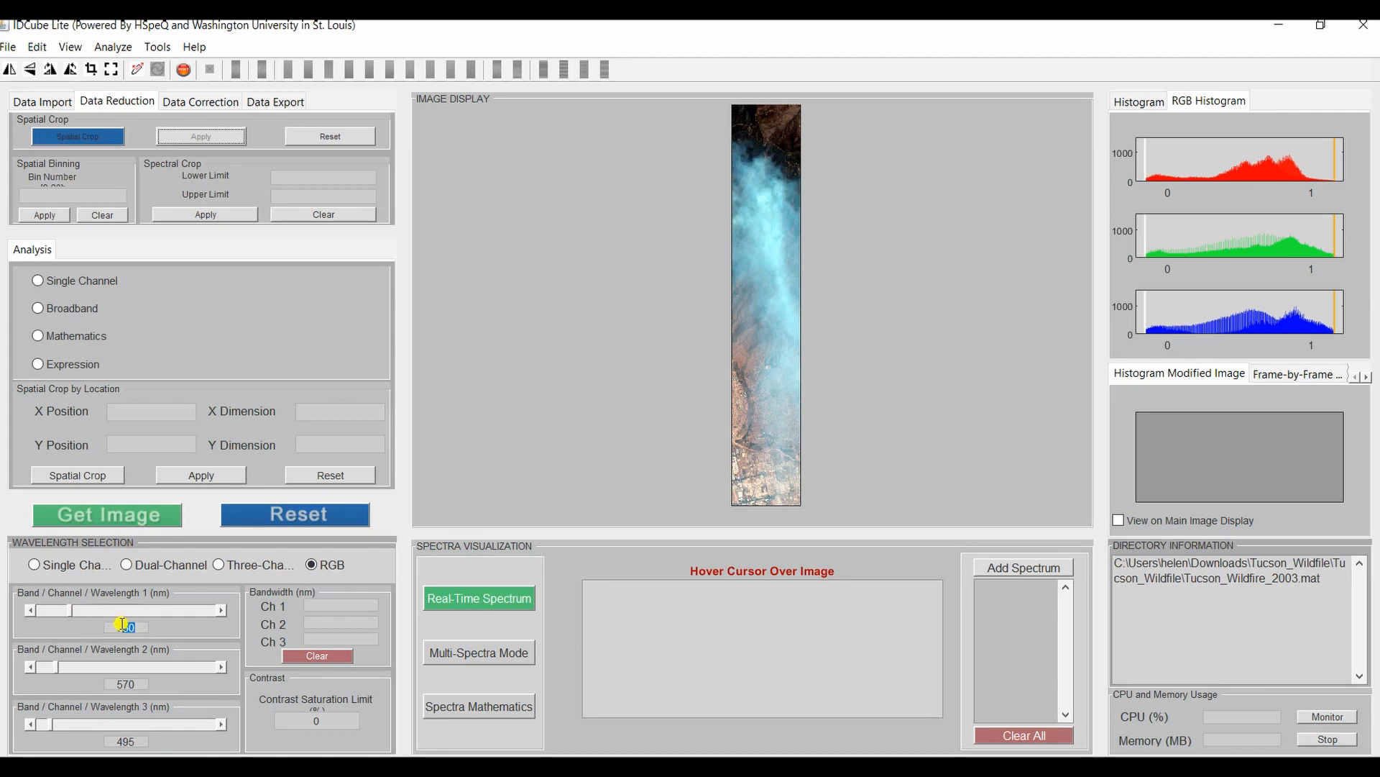
{"action": "key", "text": "BackSpace"}
{"action": "type", "text": "1200"}
{"action": "left_click", "coordinate": [141, 689]}
{"action": "left_click_drag", "start_coordinate": [143, 687], "coordinate": [87, 690]}
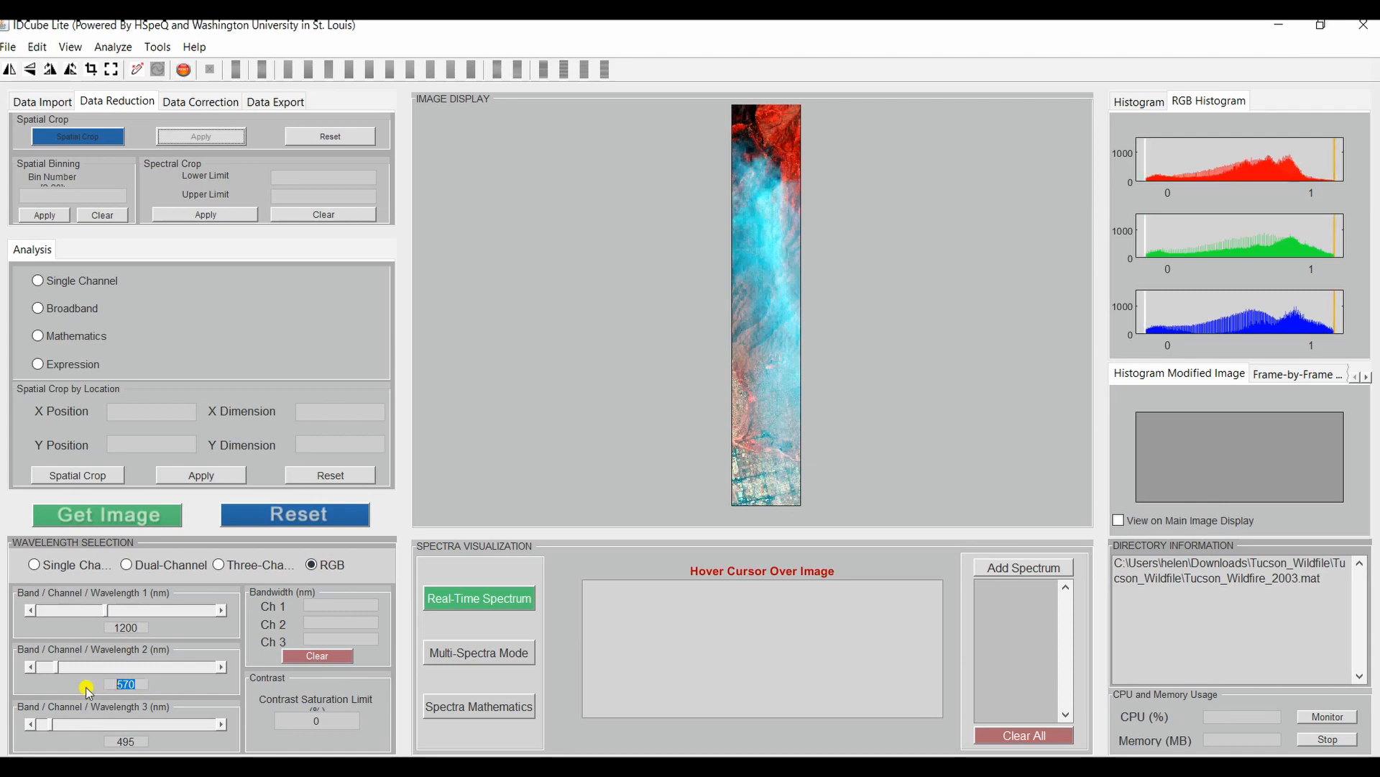
{"action": "key", "text": "BackSpace"}
{"action": "type", "text": "900"}
{"action": "key", "text": "Return"}
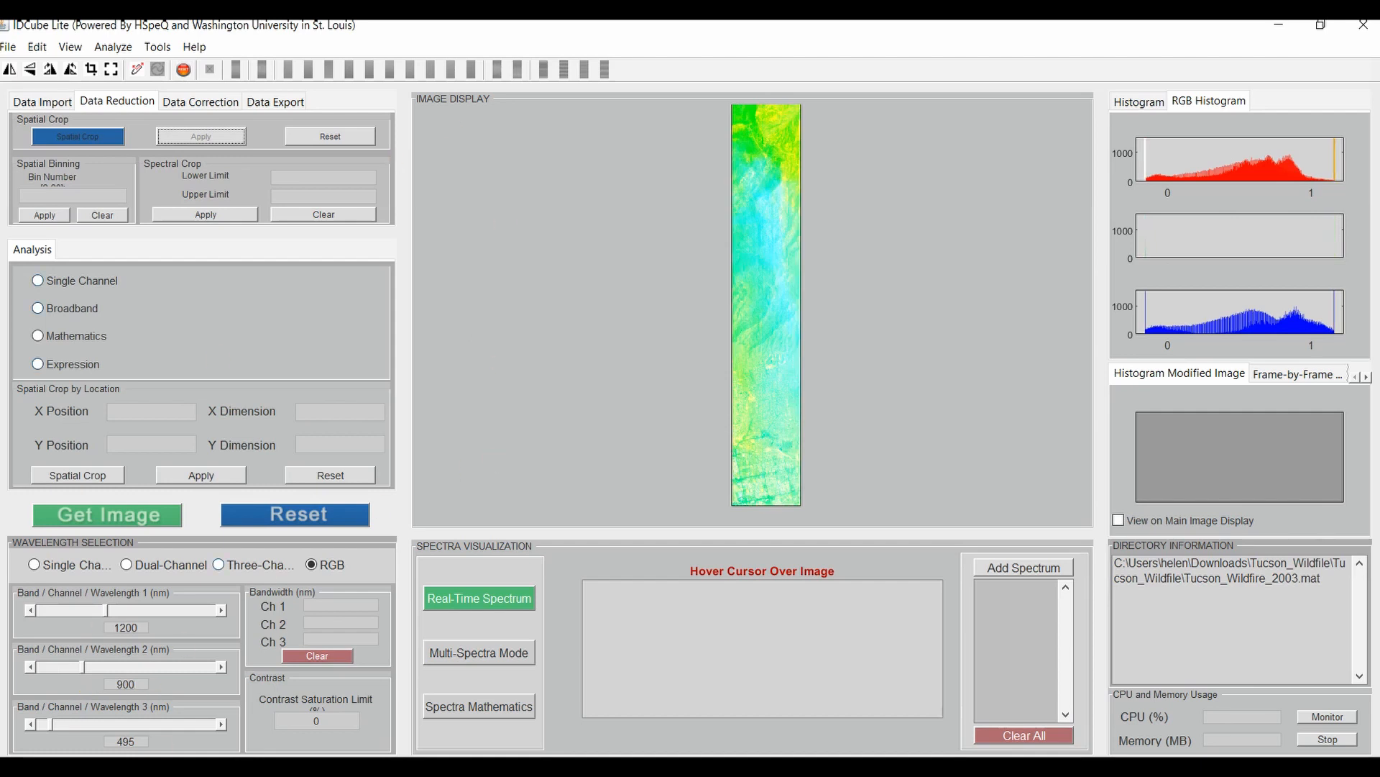
{"action": "double_click", "coordinate": [100, 740]}
{"action": "type", "text": "700"}
{"action": "key", "text": "Return"}
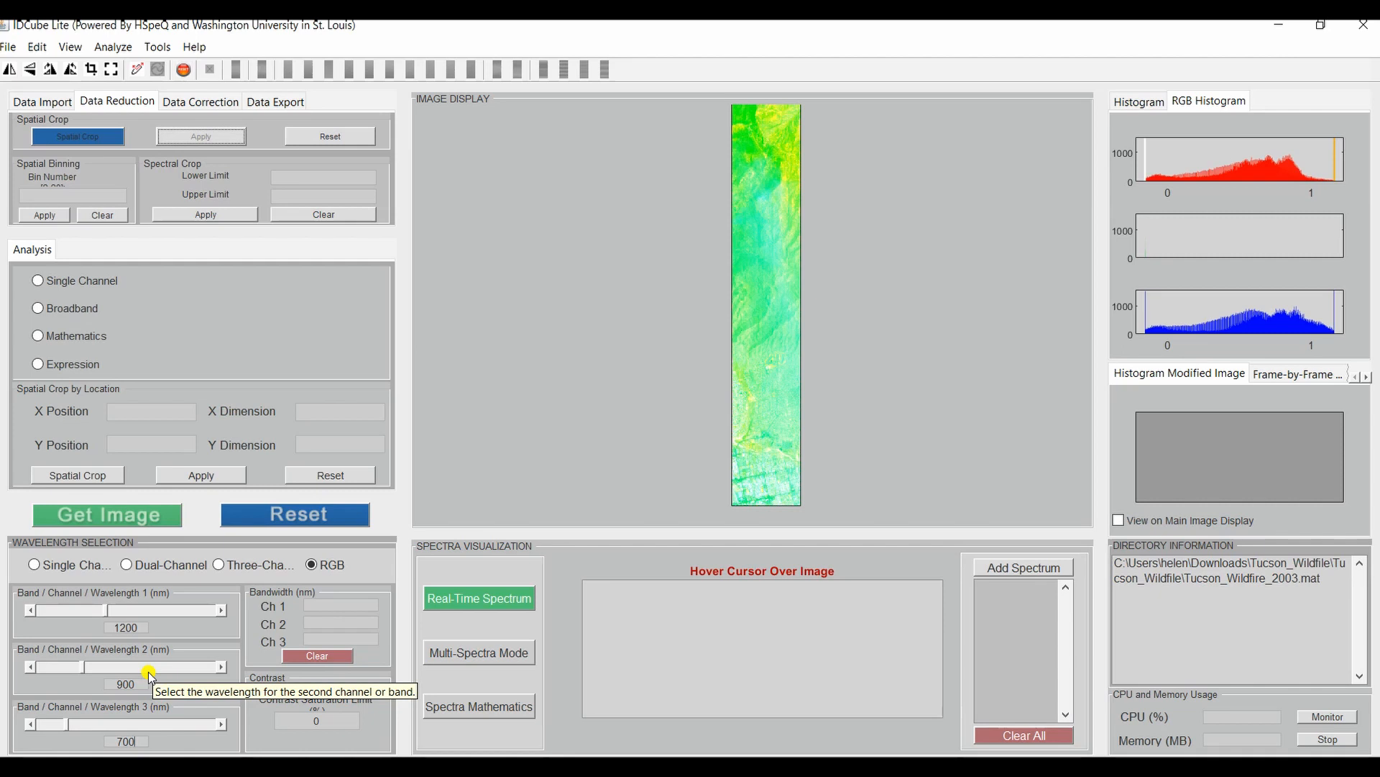
Lower the second channel's wavelength in small increments to 855 nm
{"action": "left_click_drag", "start_coordinate": [84, 669], "coordinate": [82, 669]}
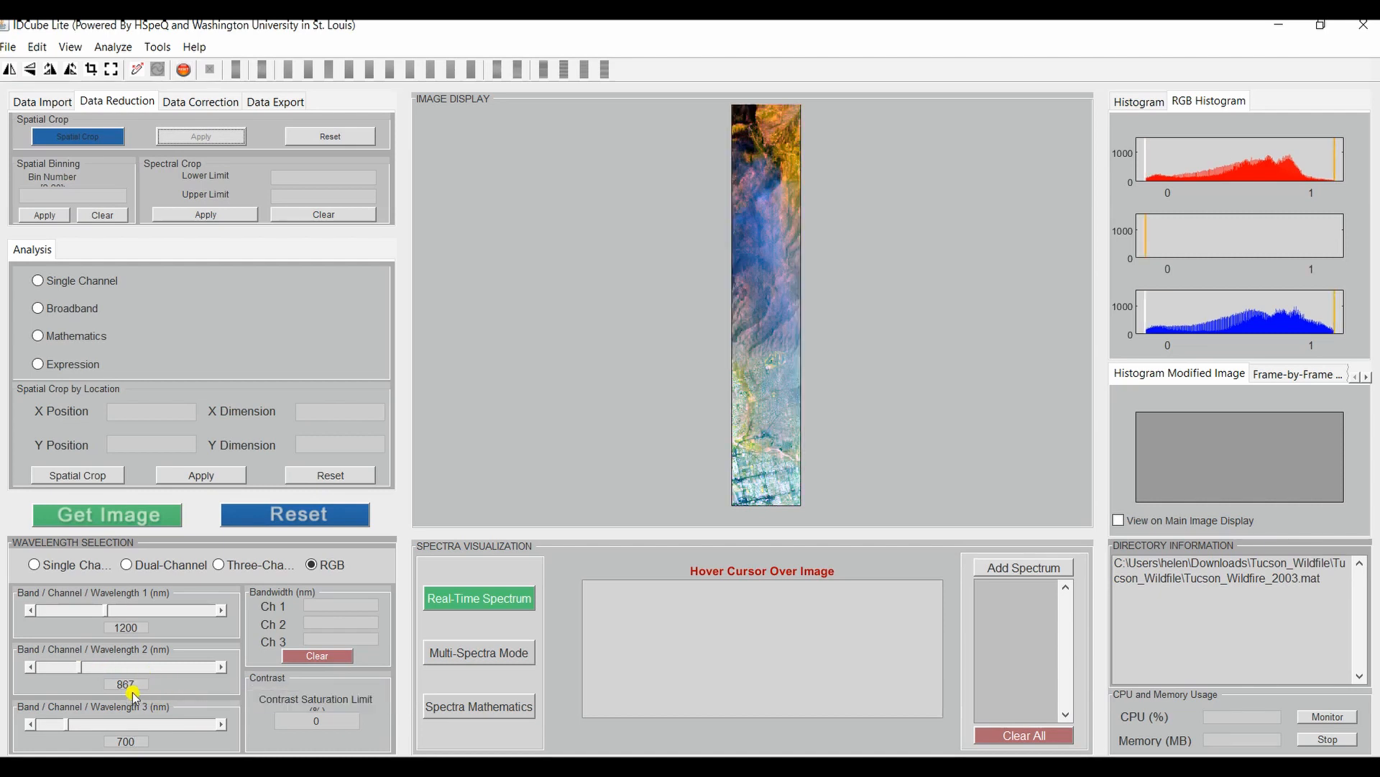
{"action": "left_click", "coordinate": [30, 668]}
{"action": "left_click", "coordinate": [30, 669]}
{"action": "left_click", "coordinate": [30, 668]}
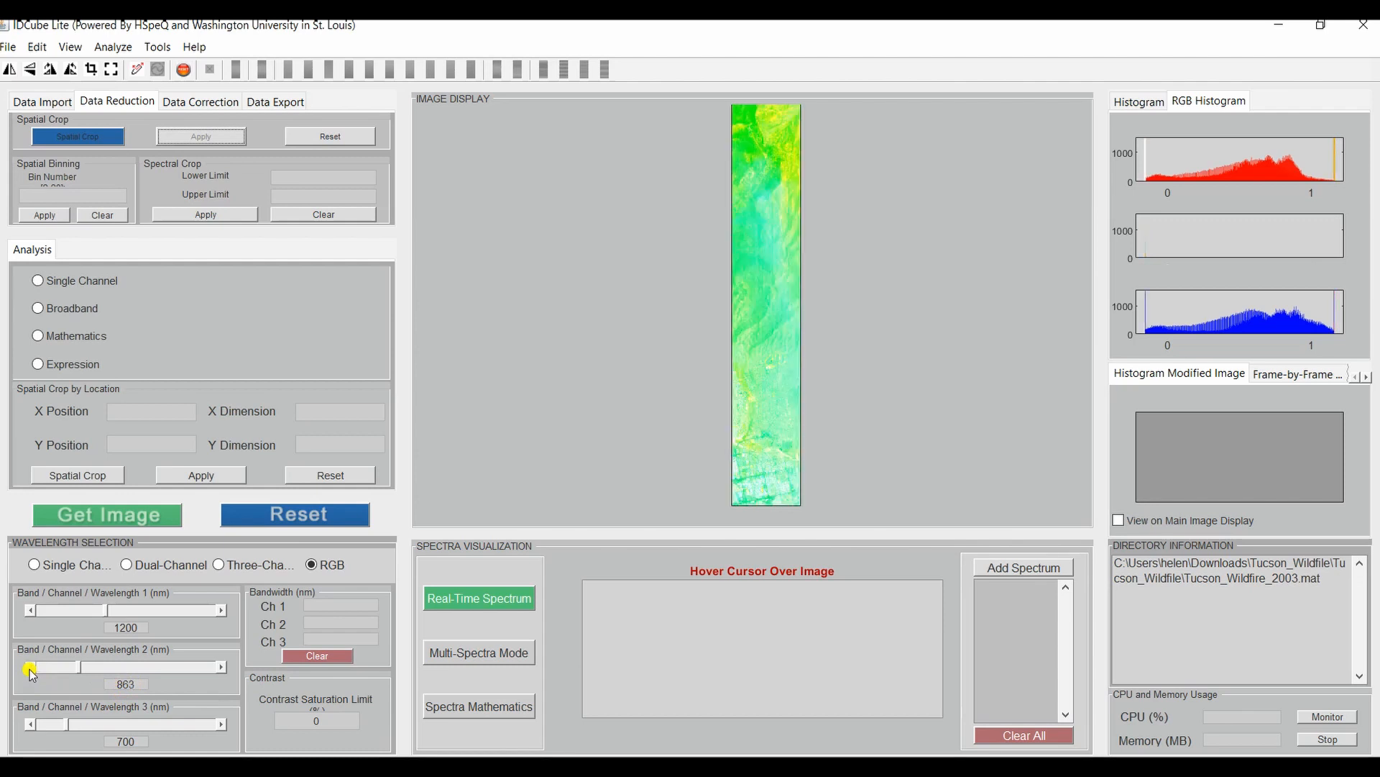
{"action": "left_click", "coordinate": [31, 668]}
{"action": "left_click", "coordinate": [30, 668]}
{"action": "left_click", "coordinate": [30, 668]}
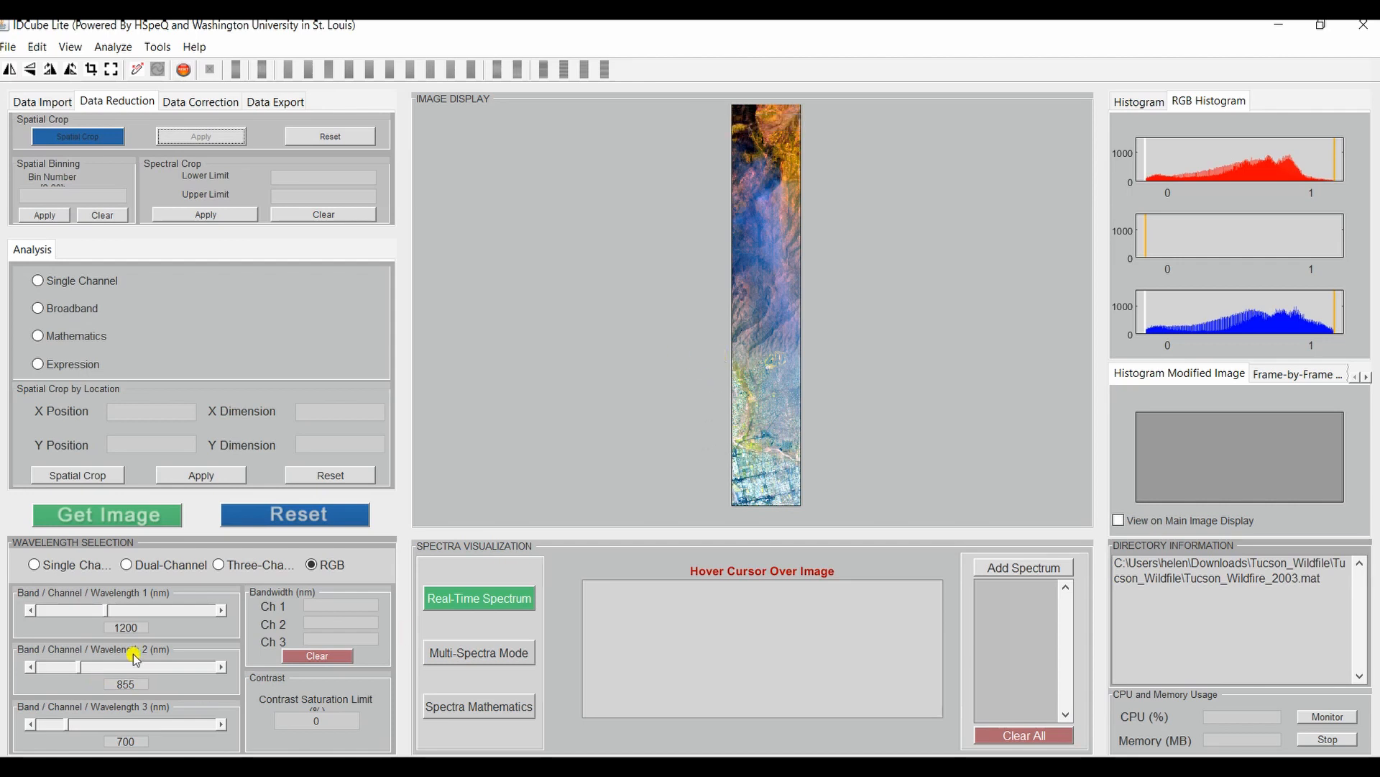
Set the first channel's wavelength to 2400 nm
{"action": "left_click_drag", "start_coordinate": [140, 627], "coordinate": [117, 625]}
{"action": "type", "text": "2400"}
{"action": "key", "text": "Return"}
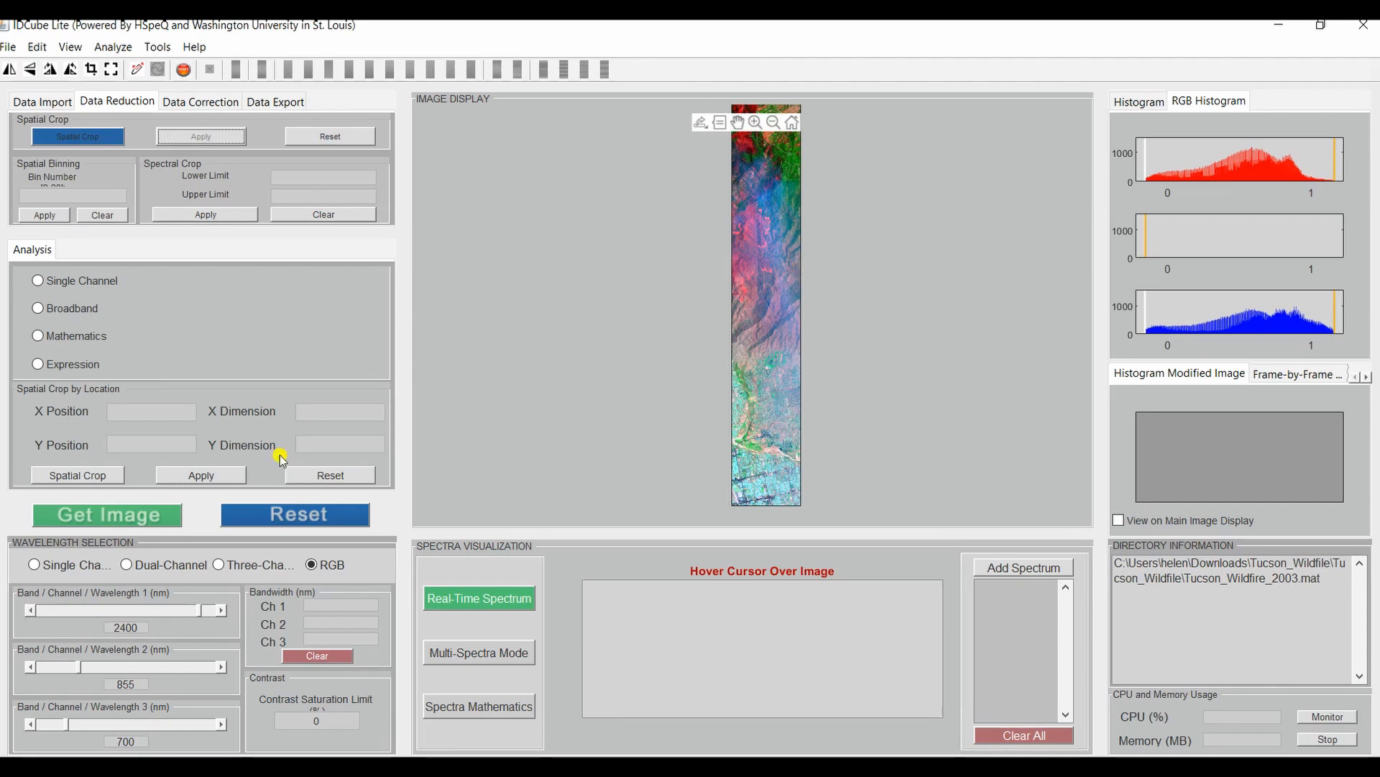
Compare the composite with the first channel at 1200 nm and at 750 nm, and return the channel to 2400 nm
{"action": "left_click_drag", "start_coordinate": [131, 629], "coordinate": [99, 632]}
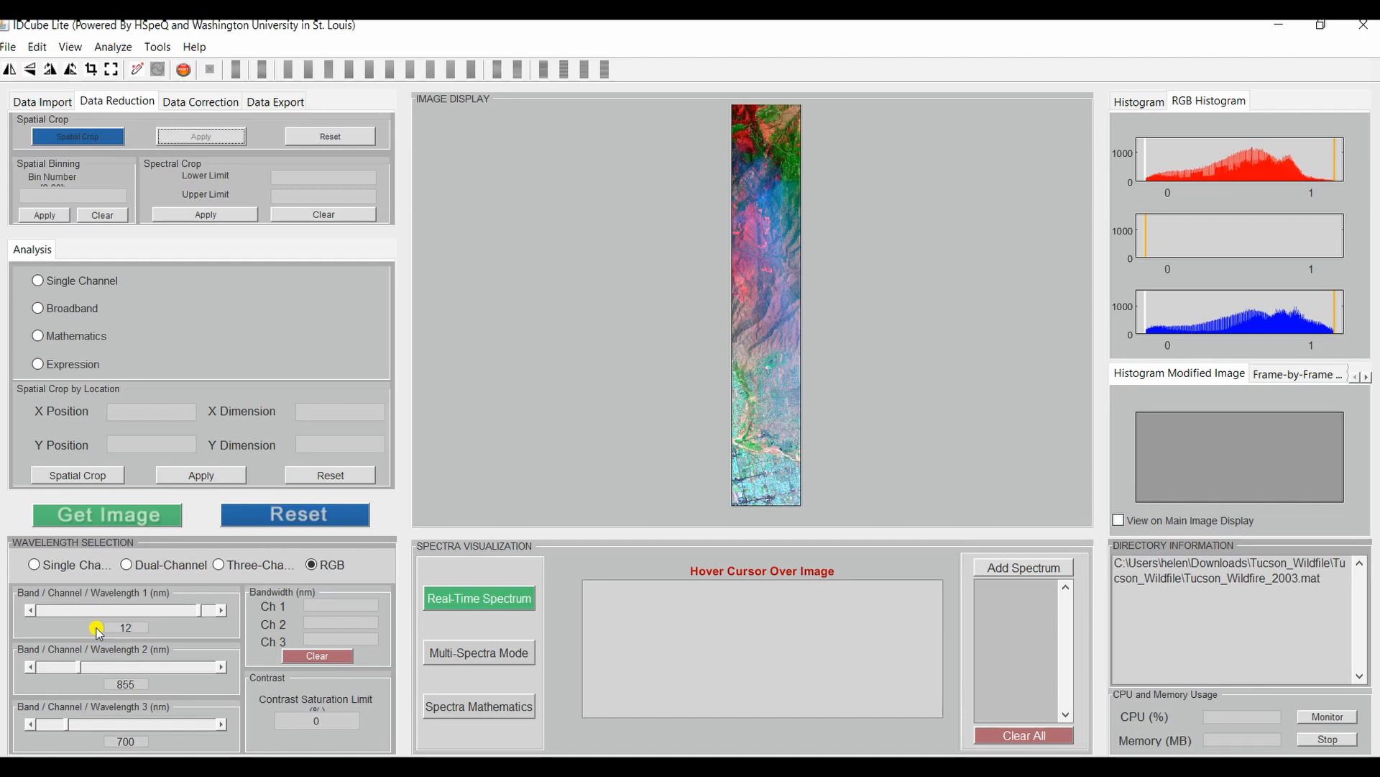
{"action": "type", "text": "1200"}
{"action": "key", "text": "Return"}
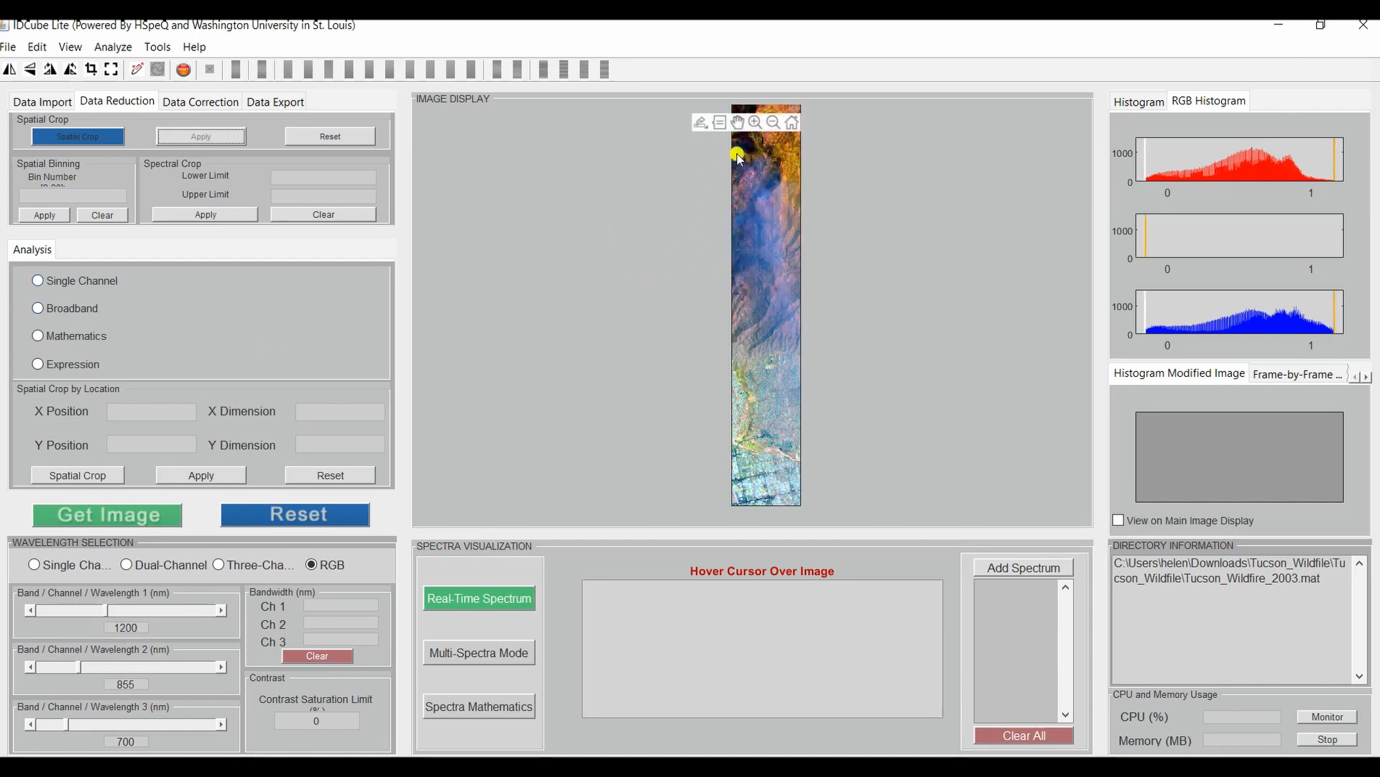
{"action": "left_click_drag", "start_coordinate": [142, 621], "coordinate": [98, 626]}
{"action": "key", "text": "Return"}
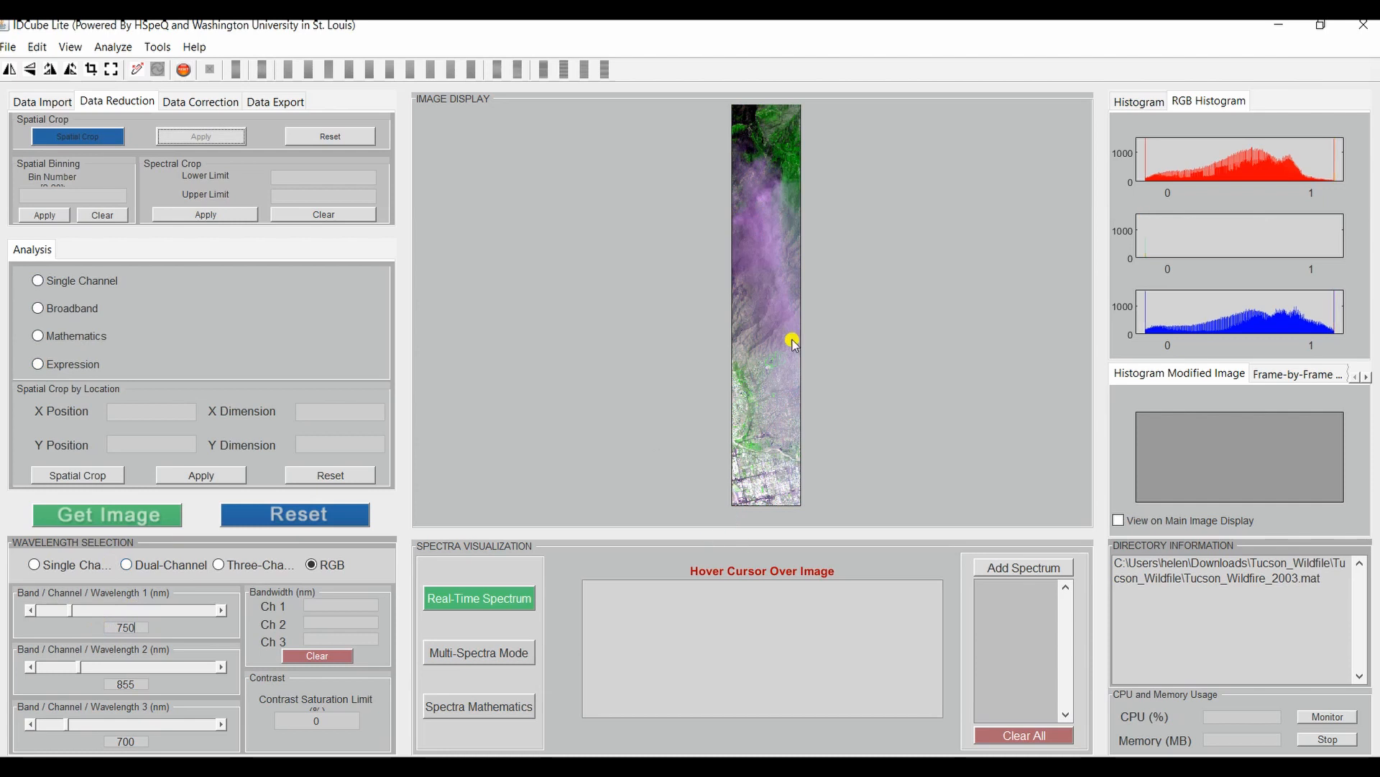
{"action": "mouse_move", "coordinate": [783, 283]}
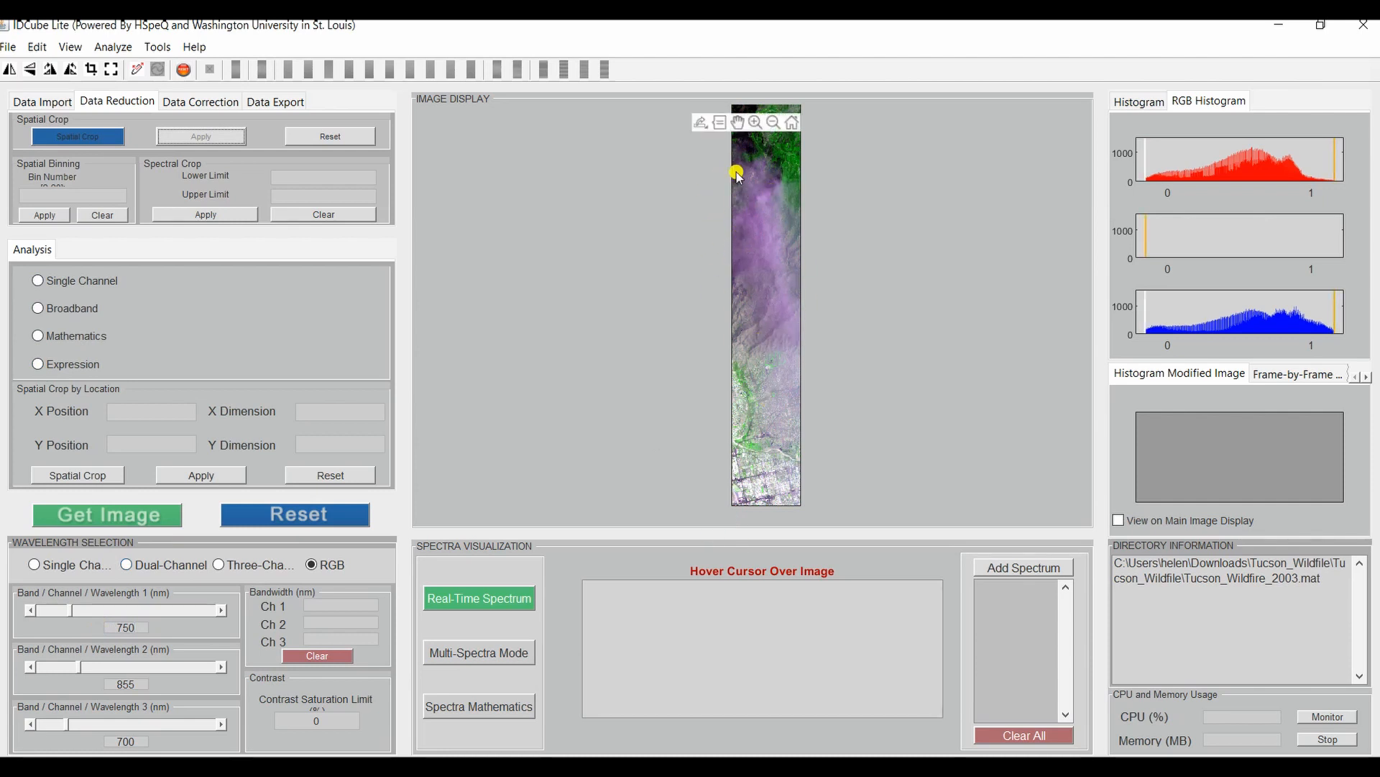
{"action": "left_click_drag", "start_coordinate": [138, 627], "coordinate": [59, 631]}
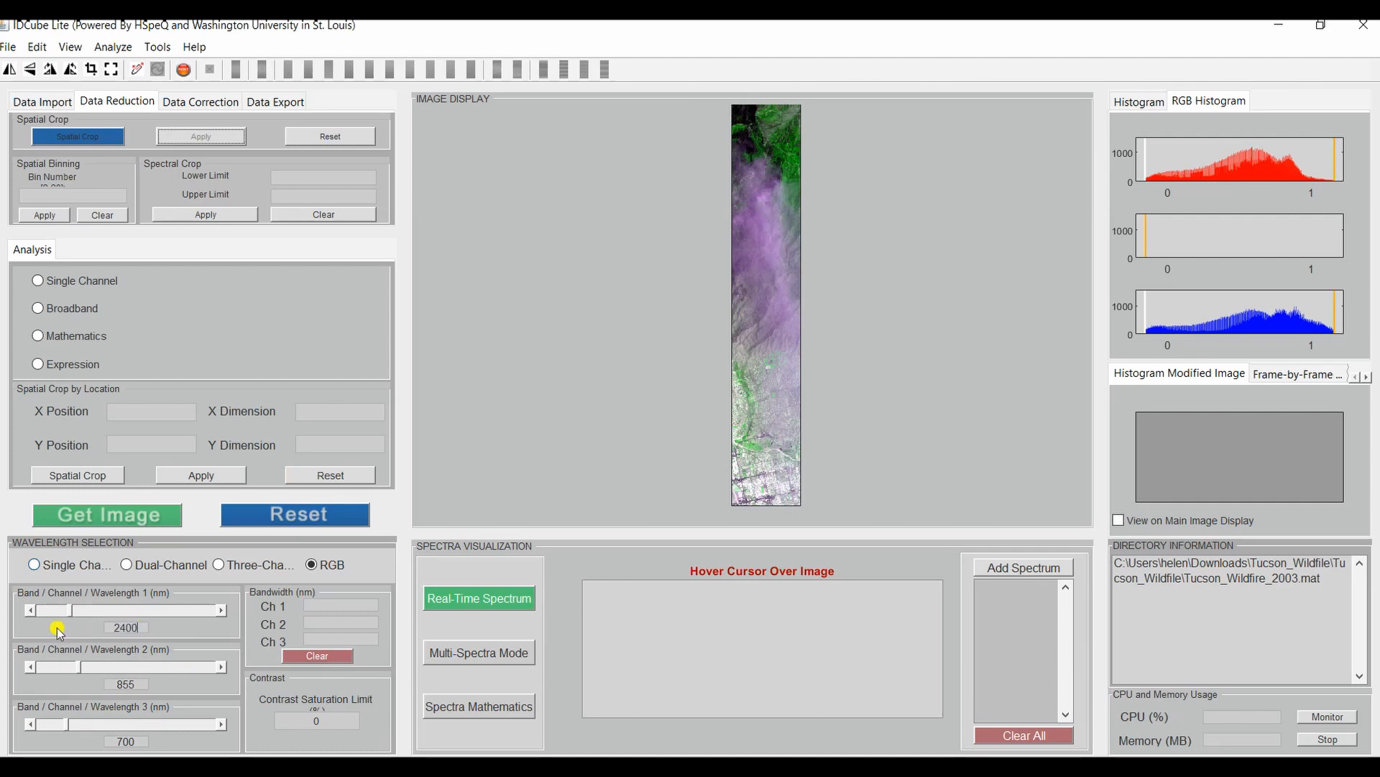
{"action": "type", "text": "2400"}
{"action": "key", "text": "Return"}
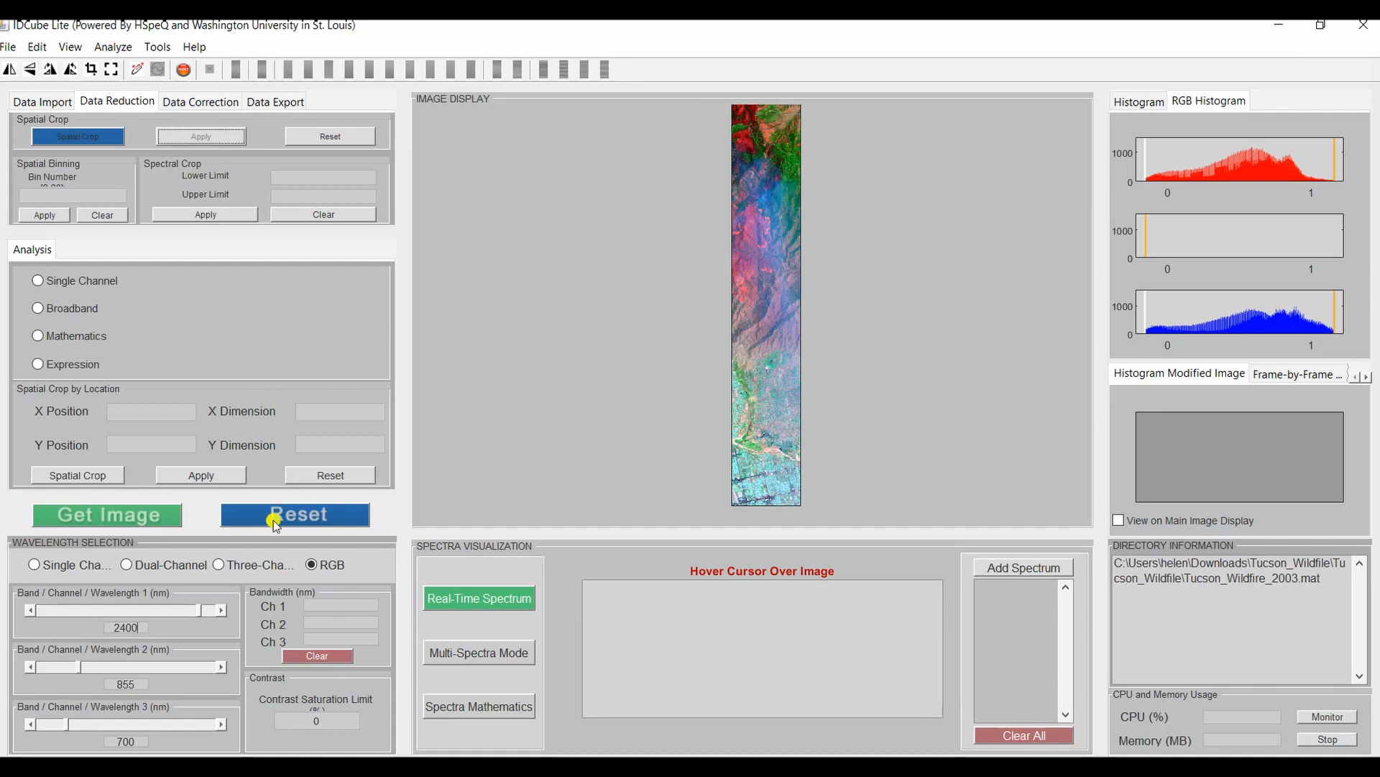
Set the second channel's wavelength to 1200 nm and the third channel's to 1400 nm
{"action": "double_click", "coordinate": [137, 684]}
{"action": "type", "text": "1200"}
{"action": "key", "text": "Return"}
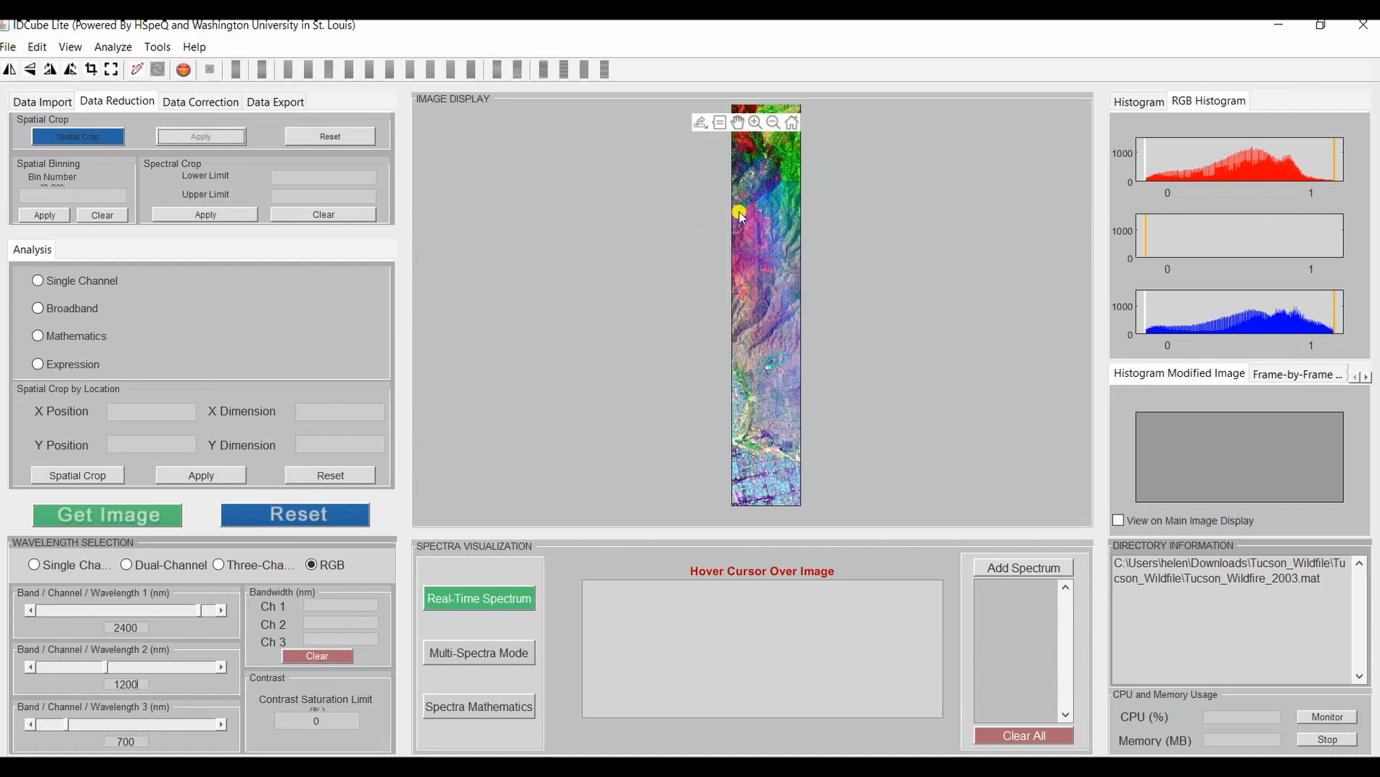
{"action": "left_click_drag", "start_coordinate": [141, 741], "coordinate": [102, 739]}
{"action": "key", "text": "BackSpace"}
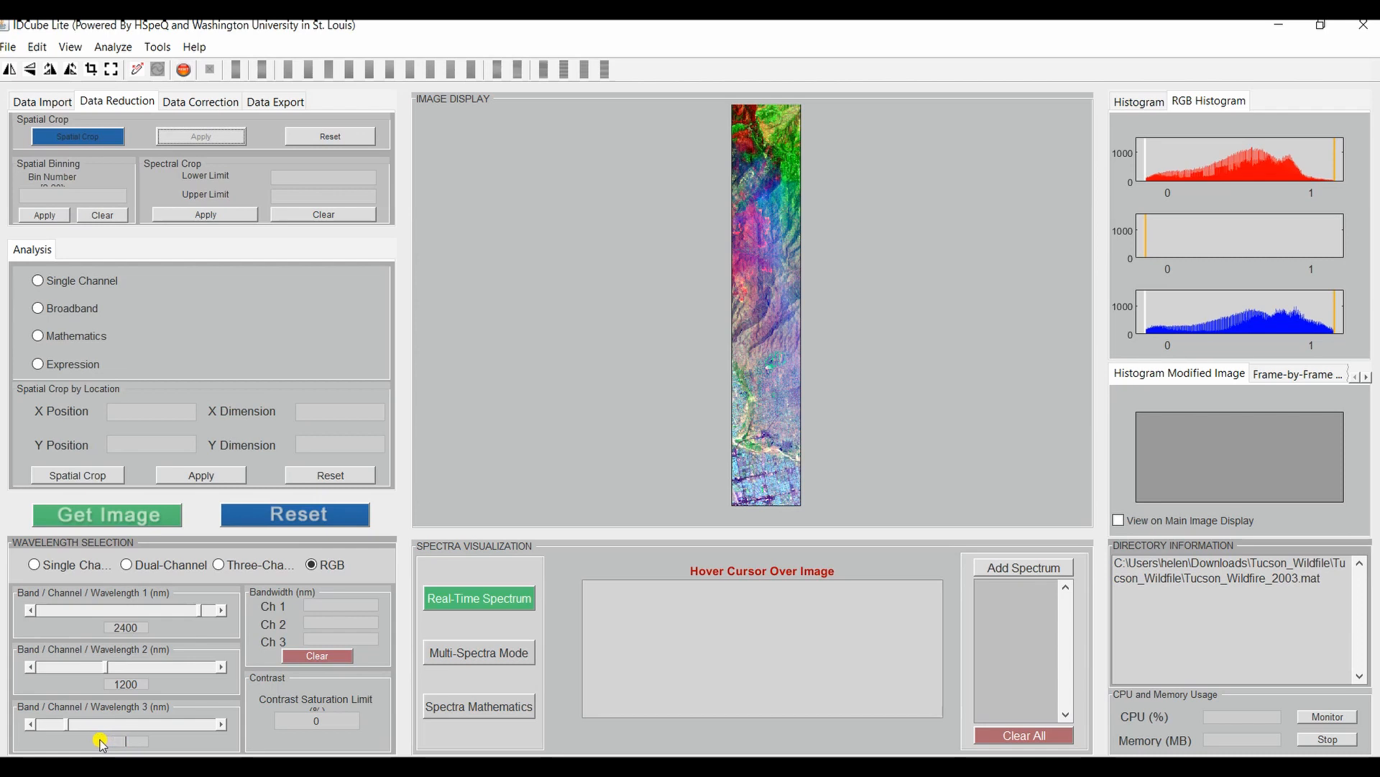
{"action": "type", "text": "1400"}
{"action": "key", "text": "Return"}
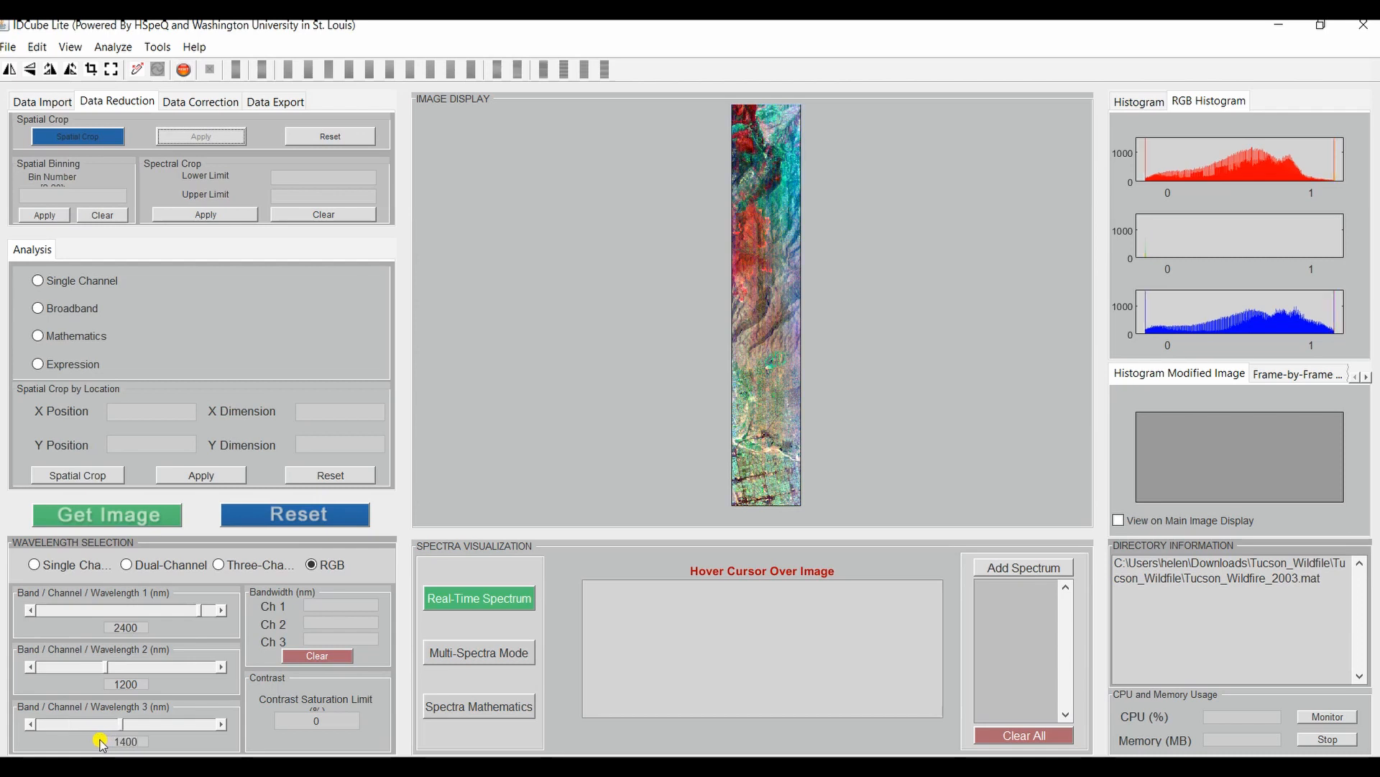